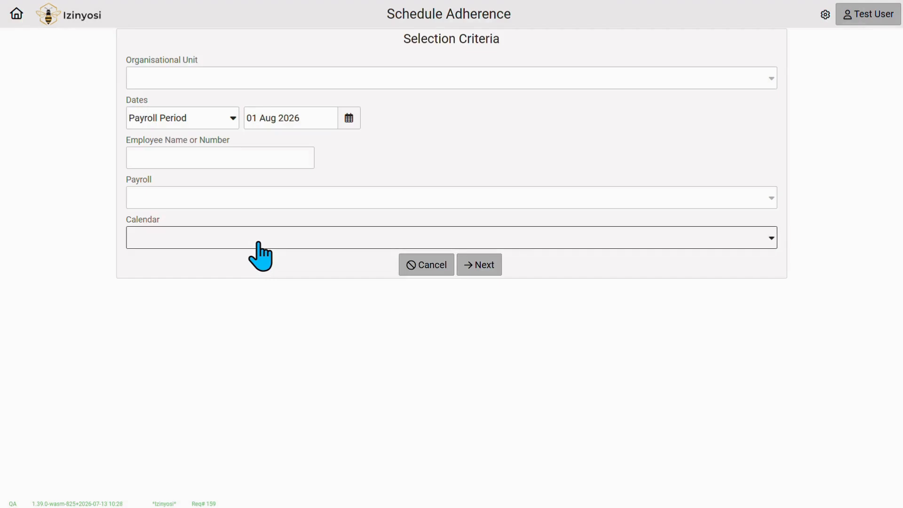
- Load the payroll-period adherence overview for organisational unit Clean 1 under Gauteng, Site 1
click(170, 84)
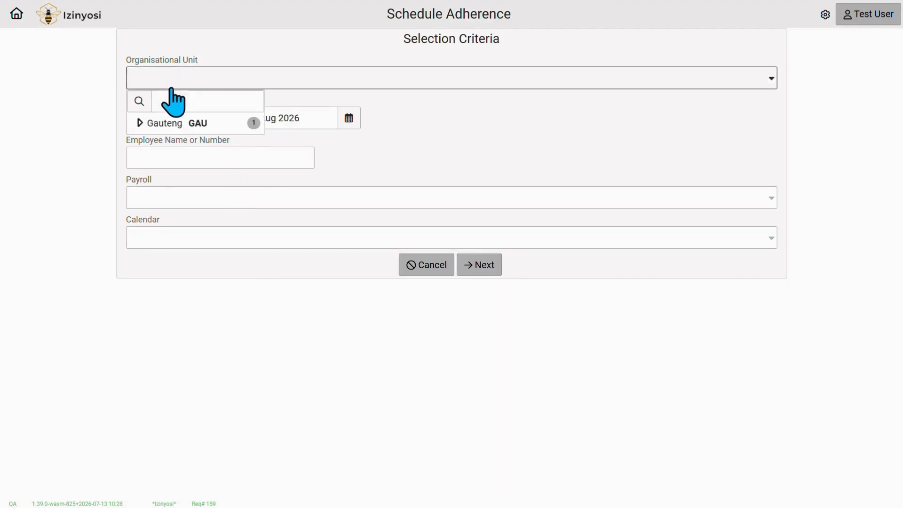
click(140, 123)
click(148, 141)
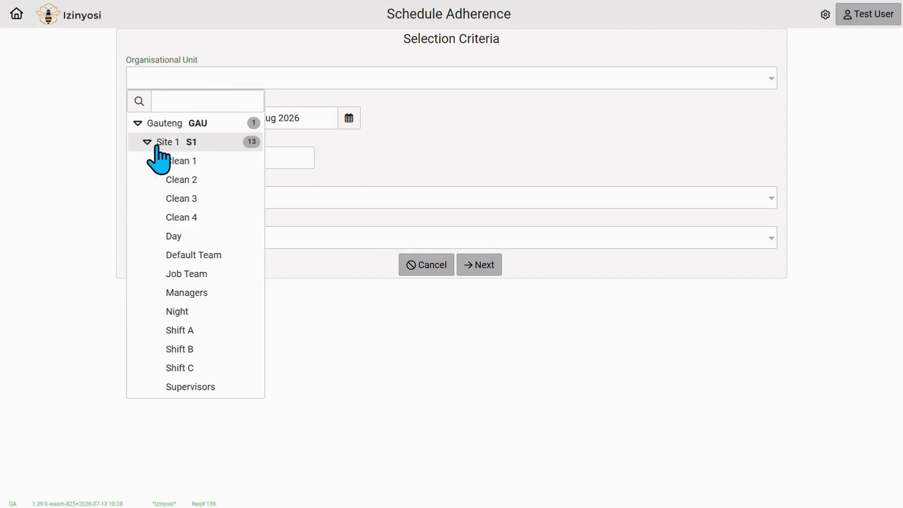
click(191, 160)
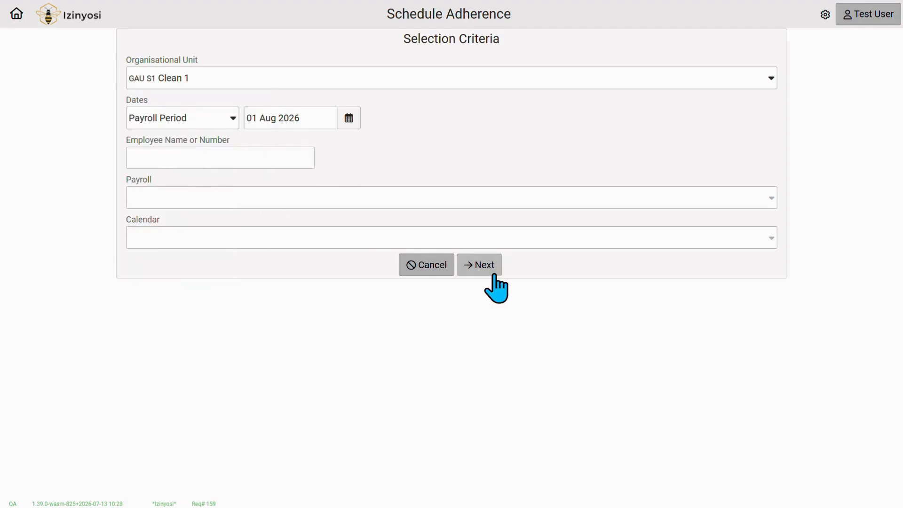
click(492, 271)
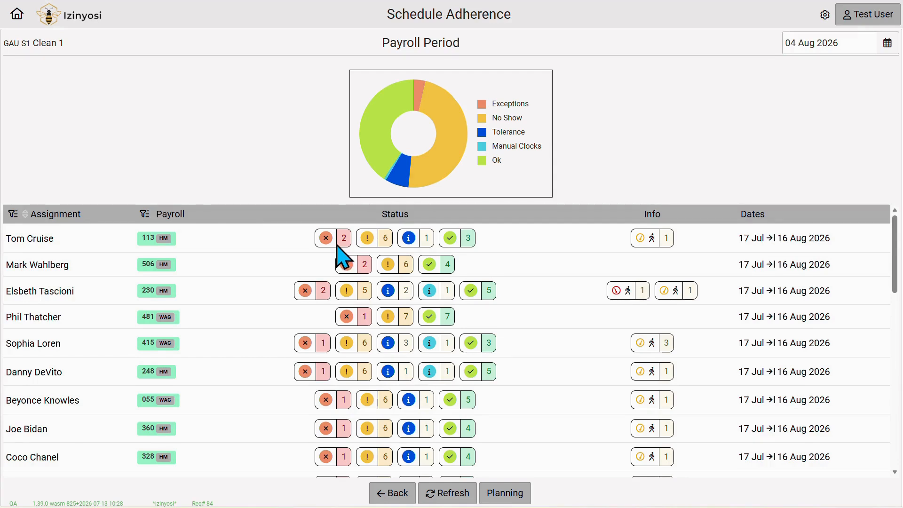
- Open the 24 Jul 2026 exception timesheet of the first listed employee
click(337, 244)
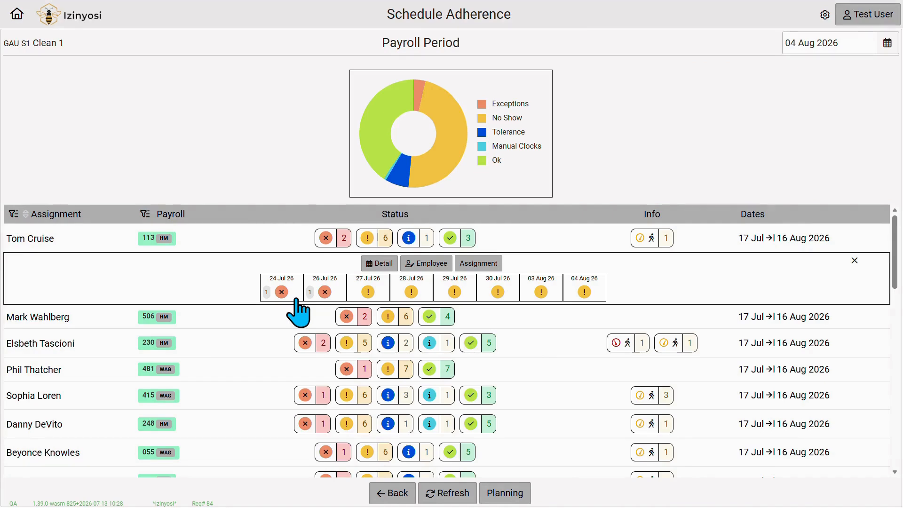
click(295, 298)
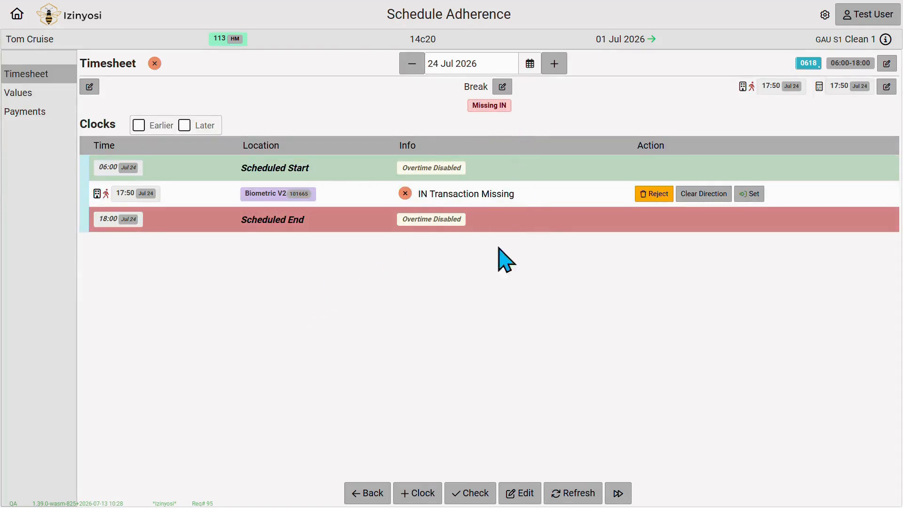
click(433, 502)
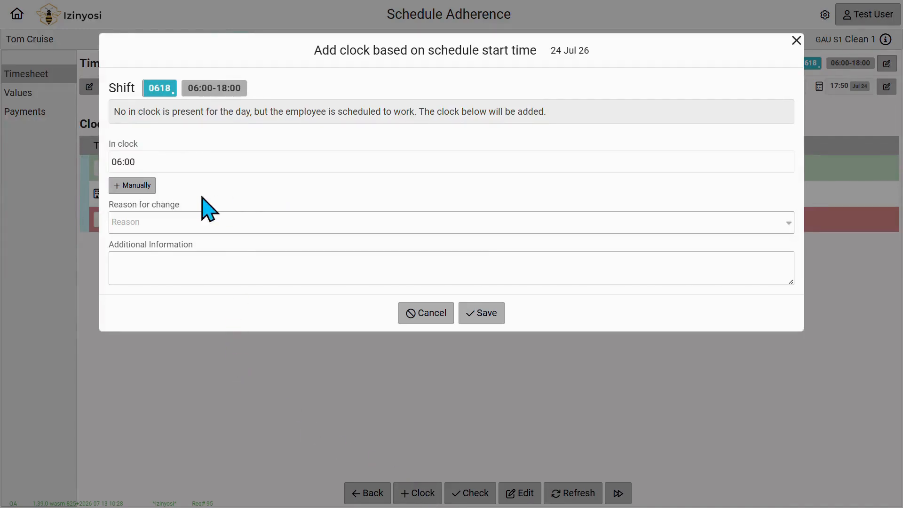
click(145, 198)
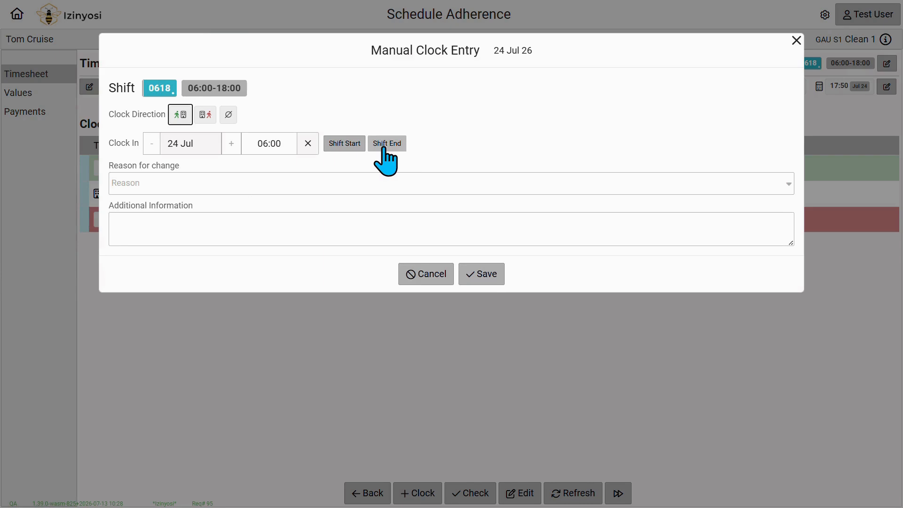
click(283, 144)
key(BackSpace)
key(BackSpace)
text(15)
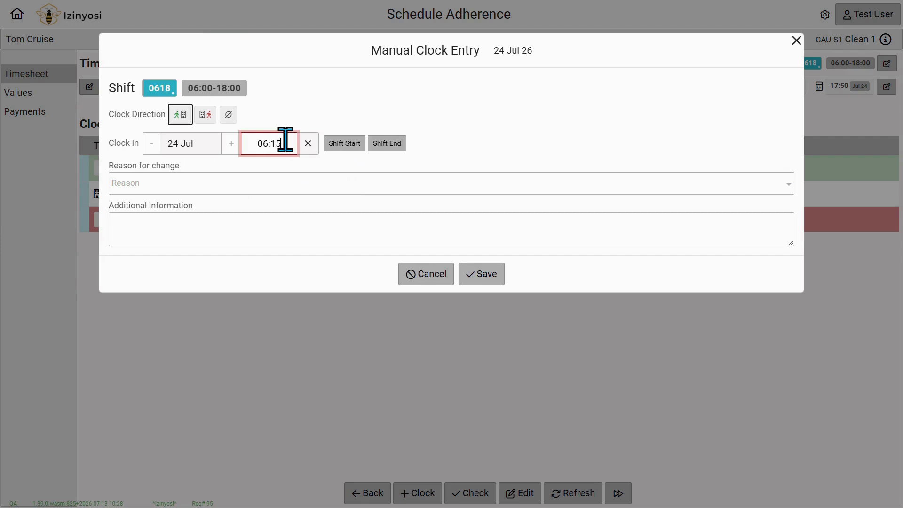
click(450, 142)
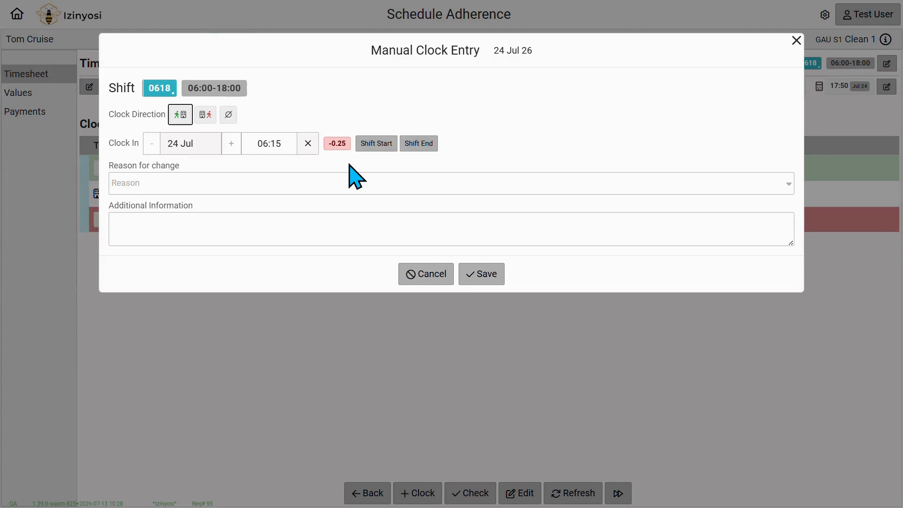
click(797, 41)
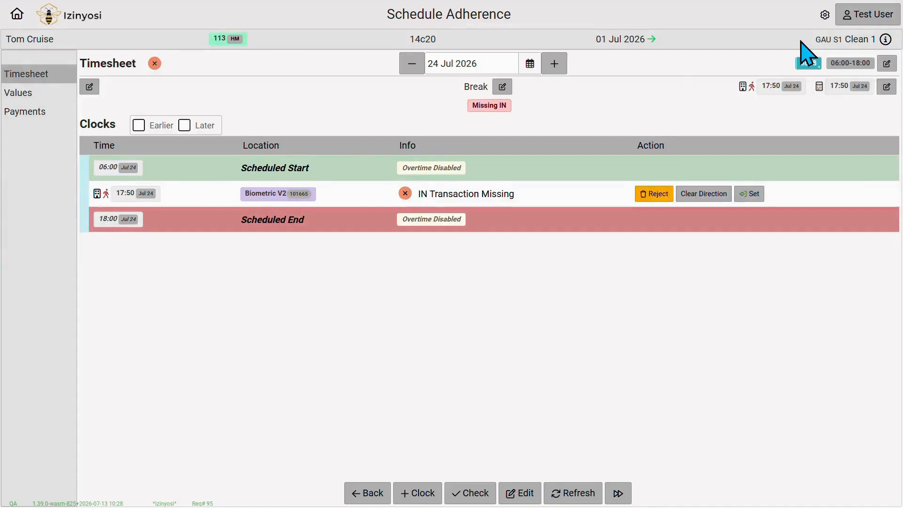
- Turn off "Show shift values as decimal" in the Schedule Adherence preferences and save them
click(825, 15)
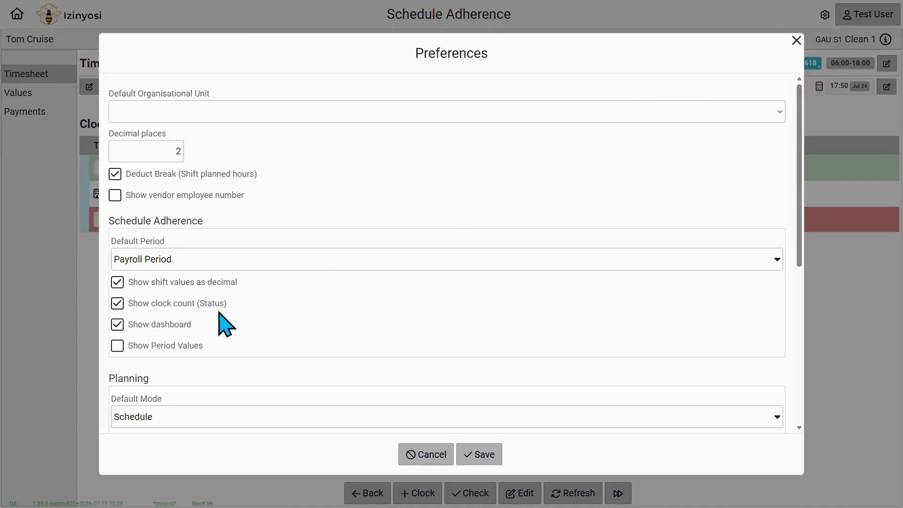
click(118, 286)
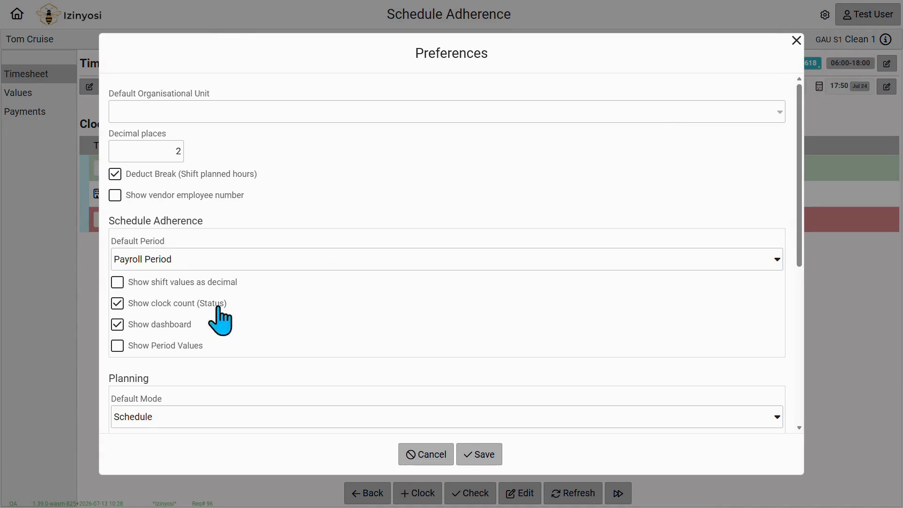
click(489, 465)
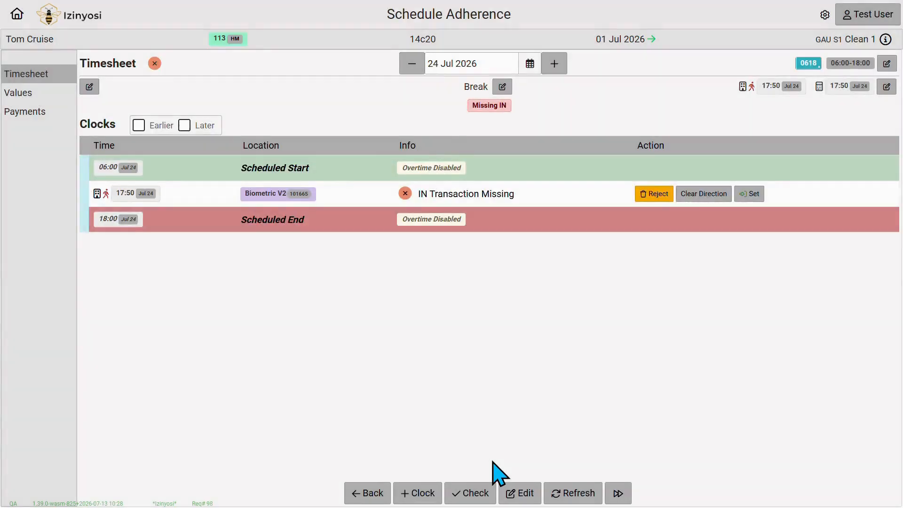
- Start a manual clock entry for 24 Jul with the clock-in time set to 06:15
click(436, 501)
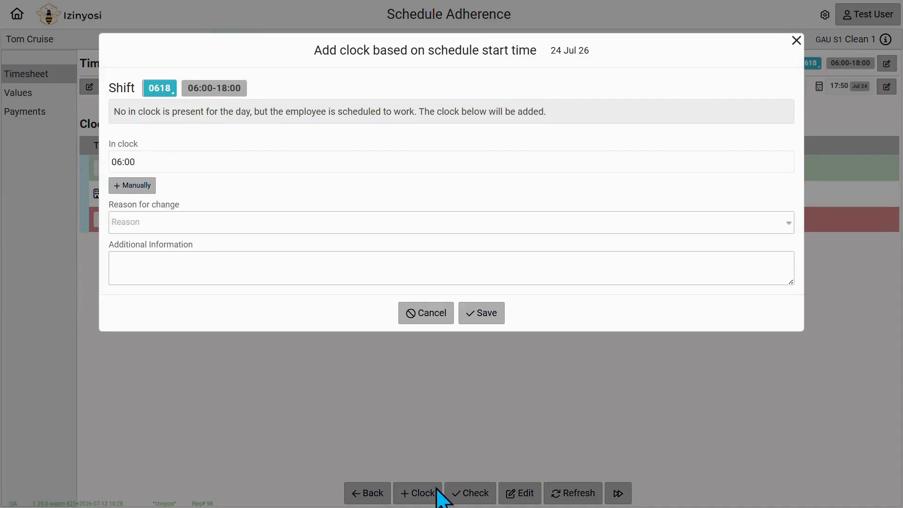
click(136, 185)
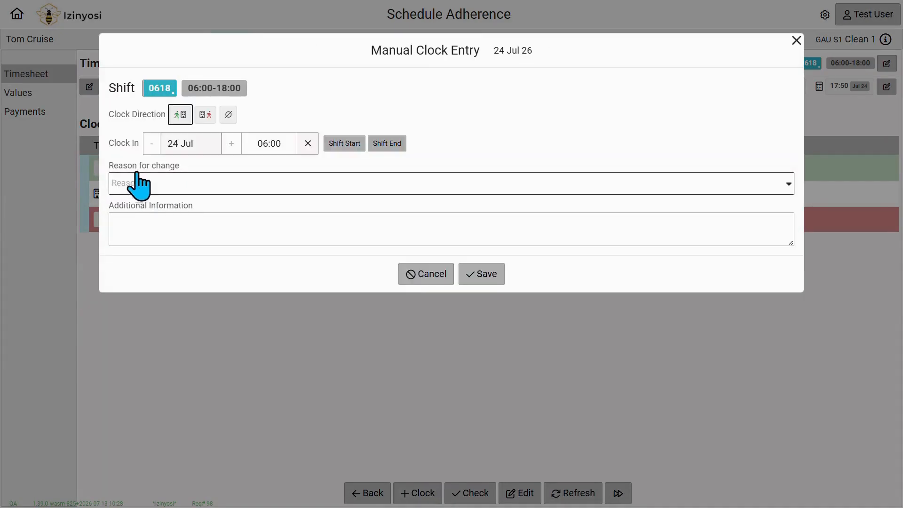
click(289, 143)
key(BackSpace)
key(BackSpace)
text(15)
key(Tab)
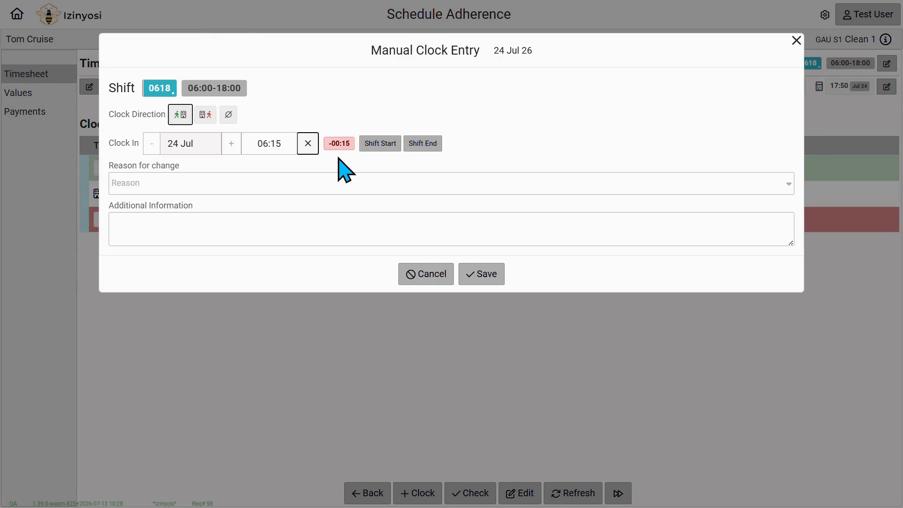
- Give the clock entry the reason "On training" with additional information "Training off site", and save it
click(271, 185)
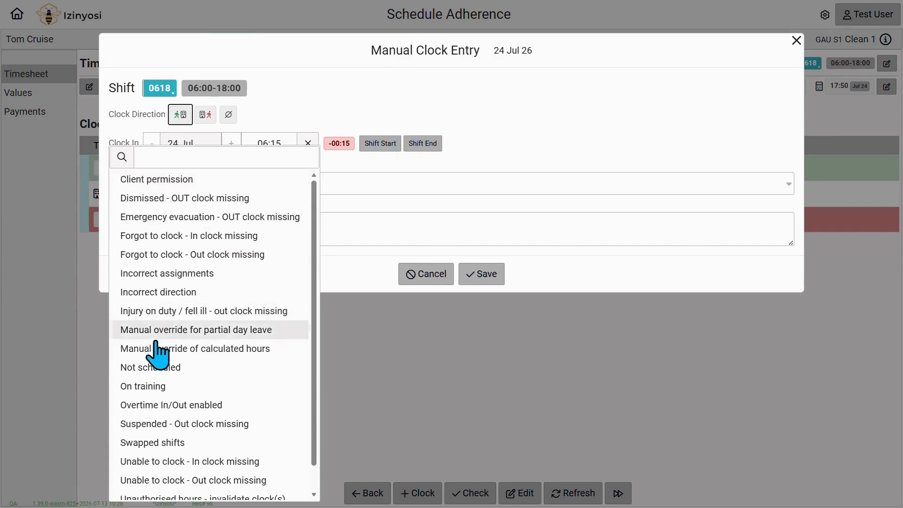
click(150, 385)
click(196, 234)
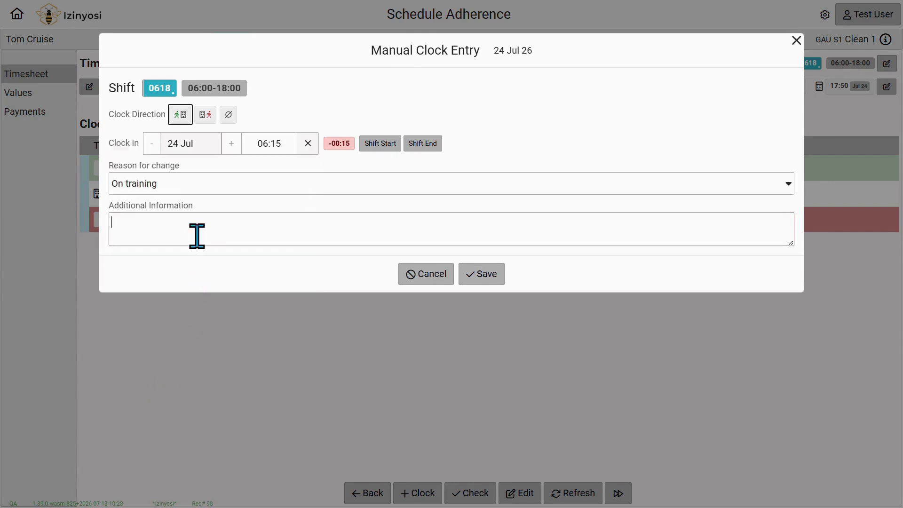
text(Tra)
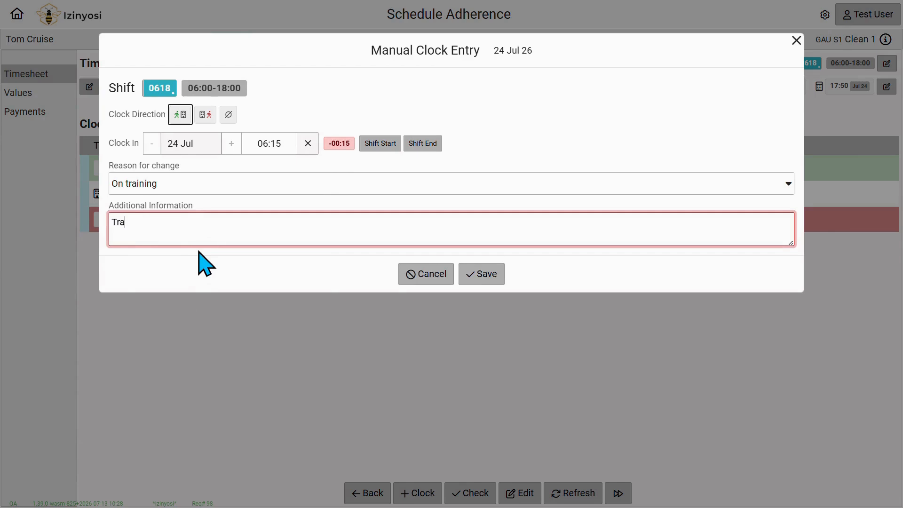
text(ining off si)
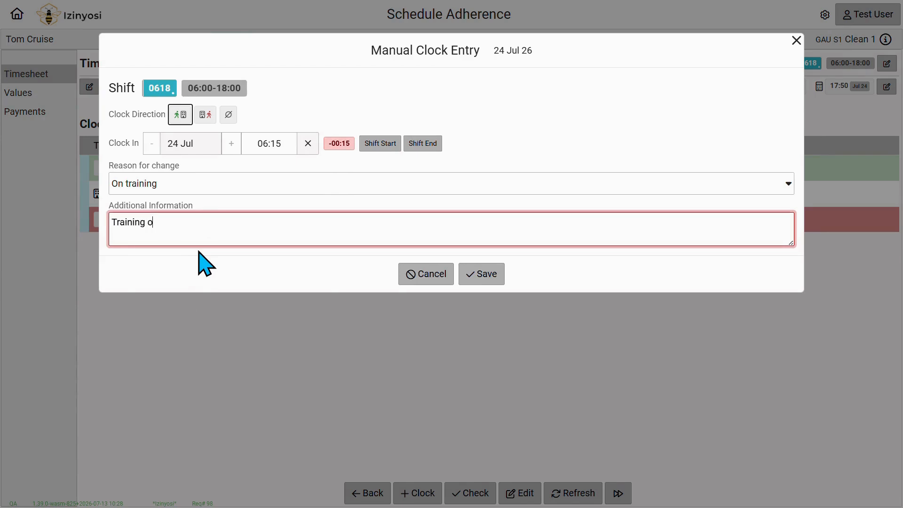
text(te)
click(482, 278)
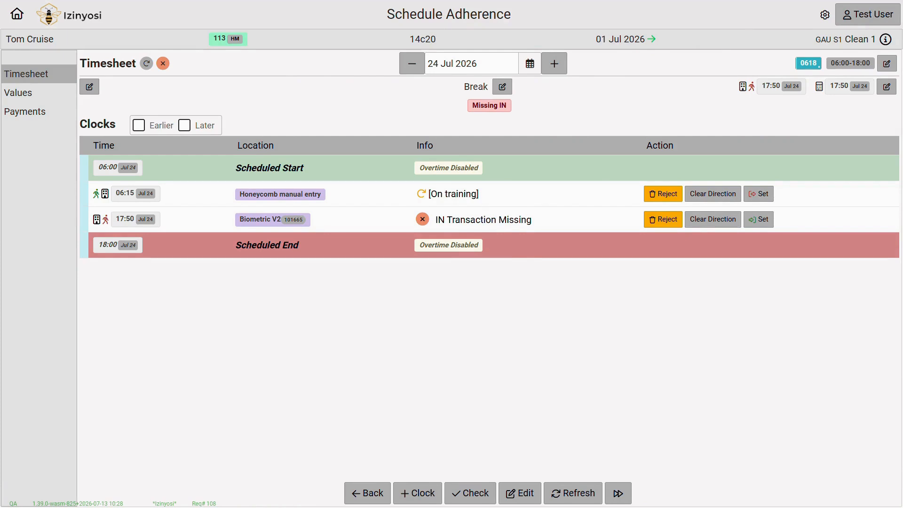
- Refresh the 24 Jul timesheet and review its payroll values, returning to the clocks
click(594, 502)
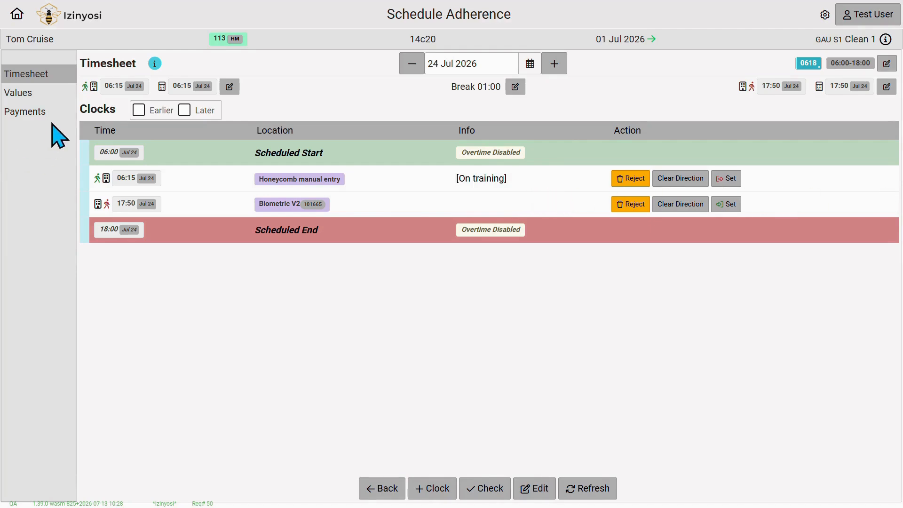
click(60, 94)
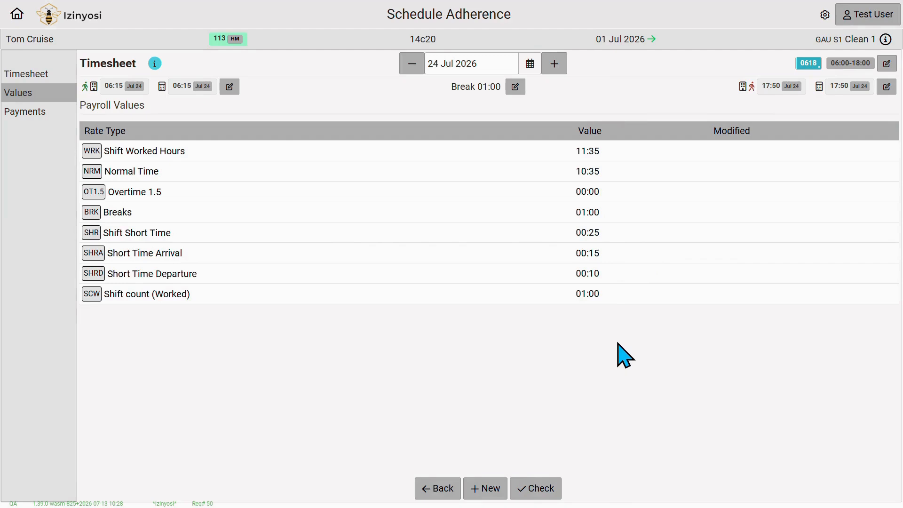
click(33, 77)
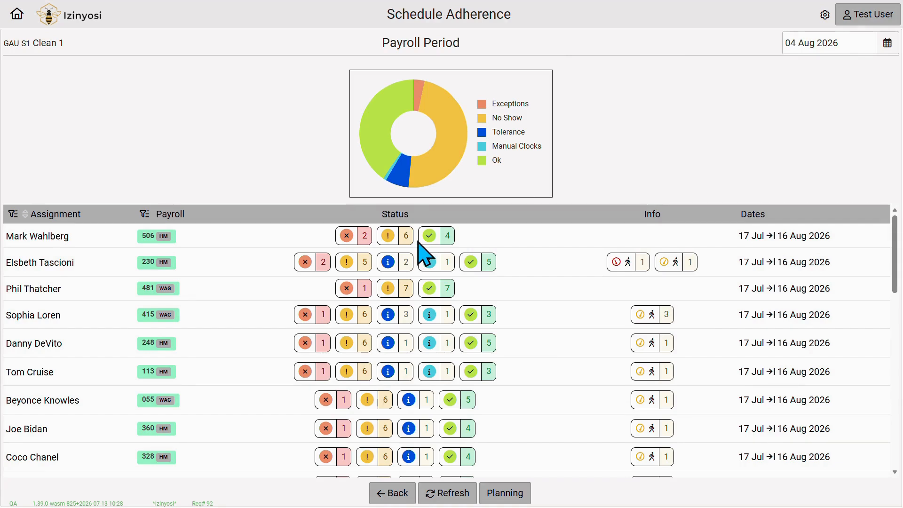
- Turn on "Show shift values as decimal" in the Schedule Adherence preferences and save them
click(825, 15)
click(207, 283)
click(476, 457)
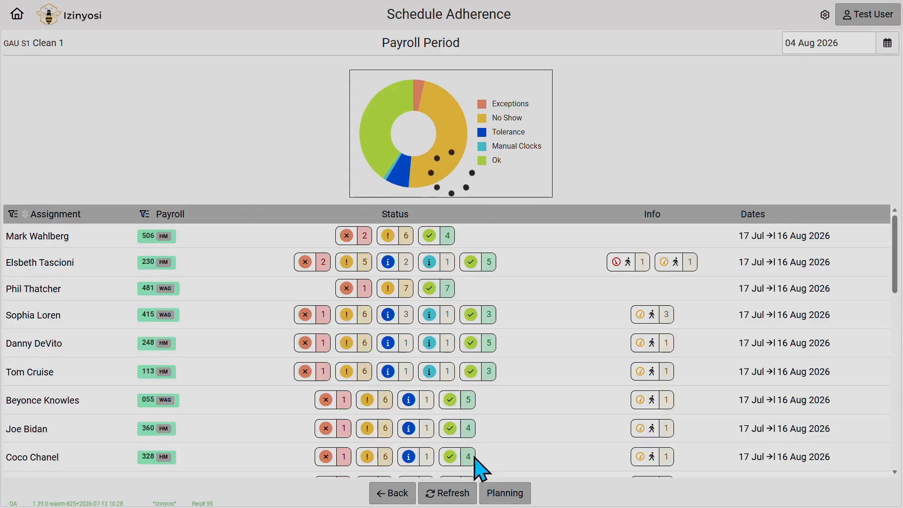
- Open the 27 Jul 2026 no-show timesheet of the employee at the top of the adherence list
click(395, 243)
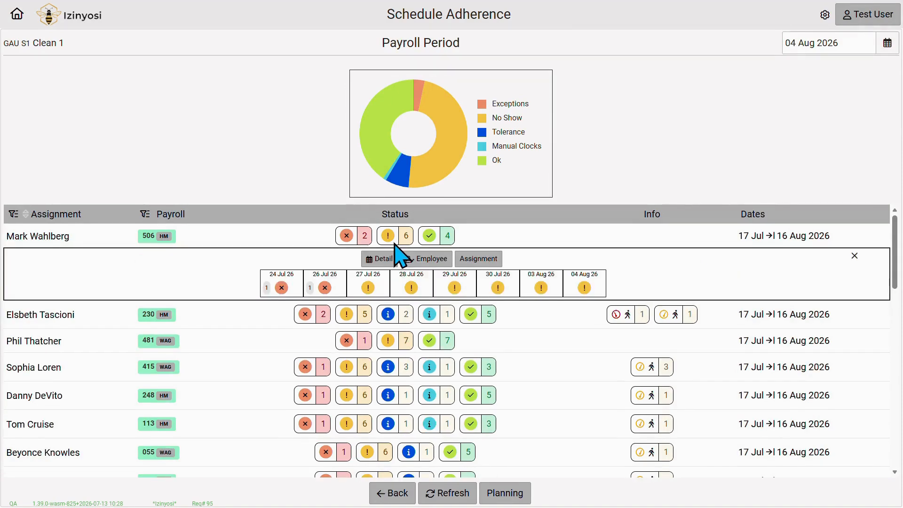
click(372, 291)
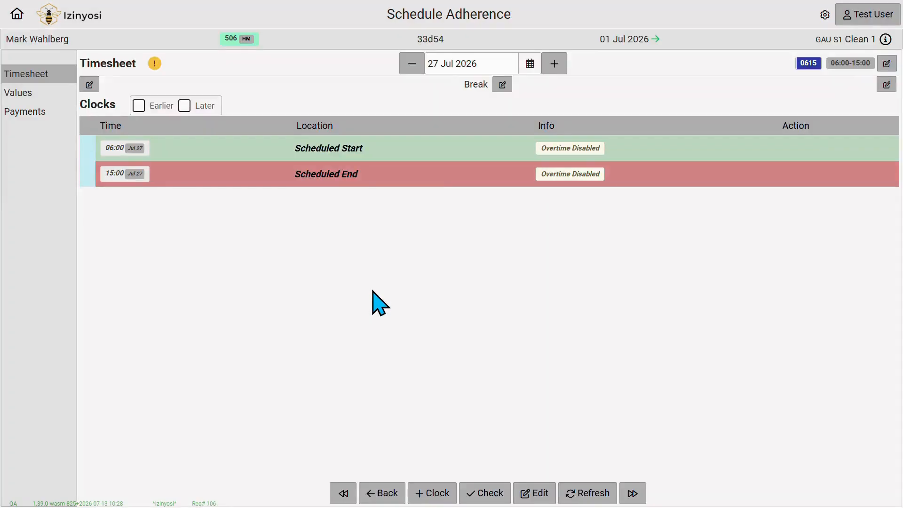
- Start a manual clock entry for 27 Jul based on the shift start and set the clock-in time to 05:50
click(431, 499)
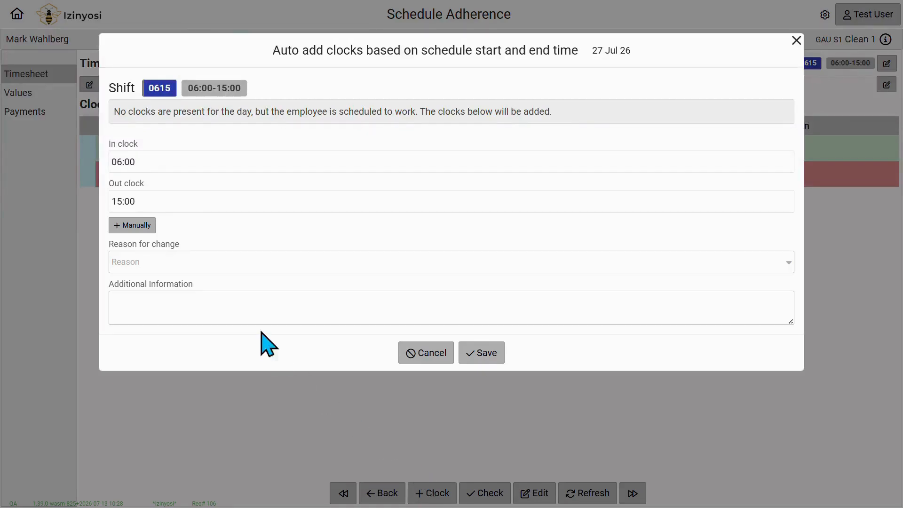
click(136, 227)
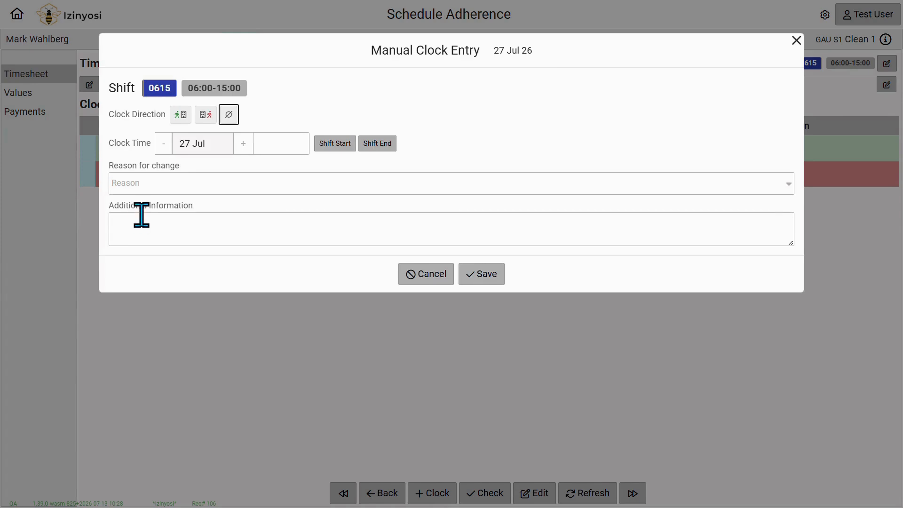
click(333, 143)
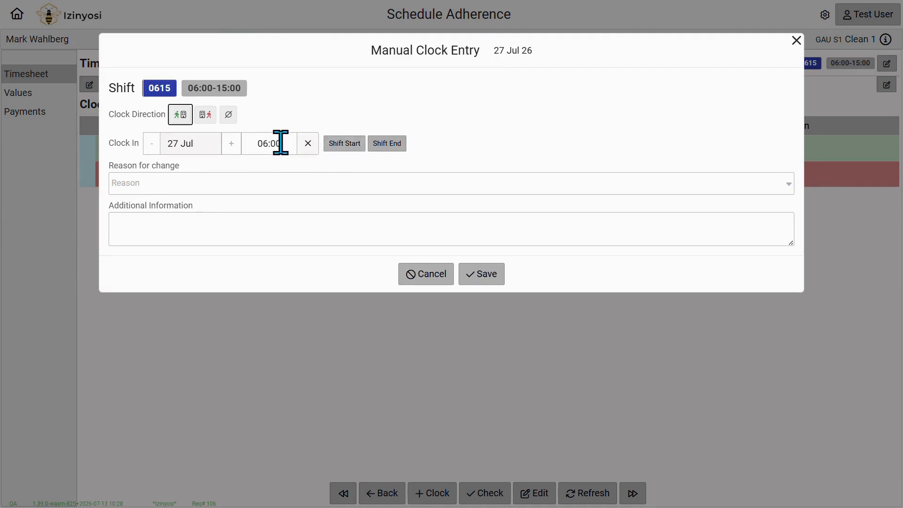
click(257, 143)
drag(258, 143, 285, 142)
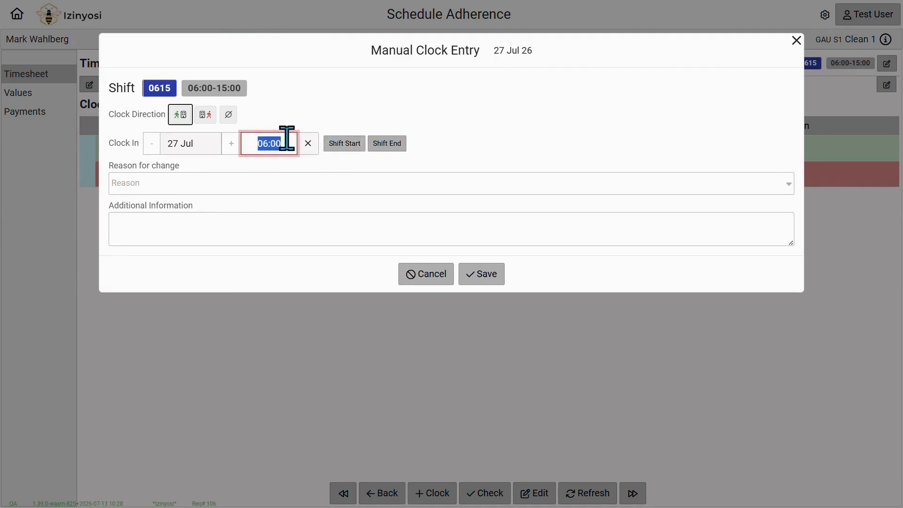
text(05:50)
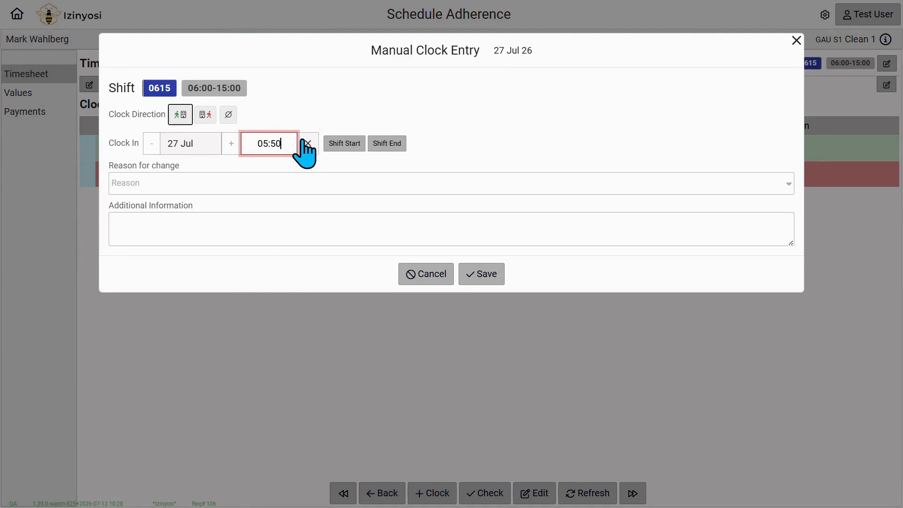
click(462, 136)
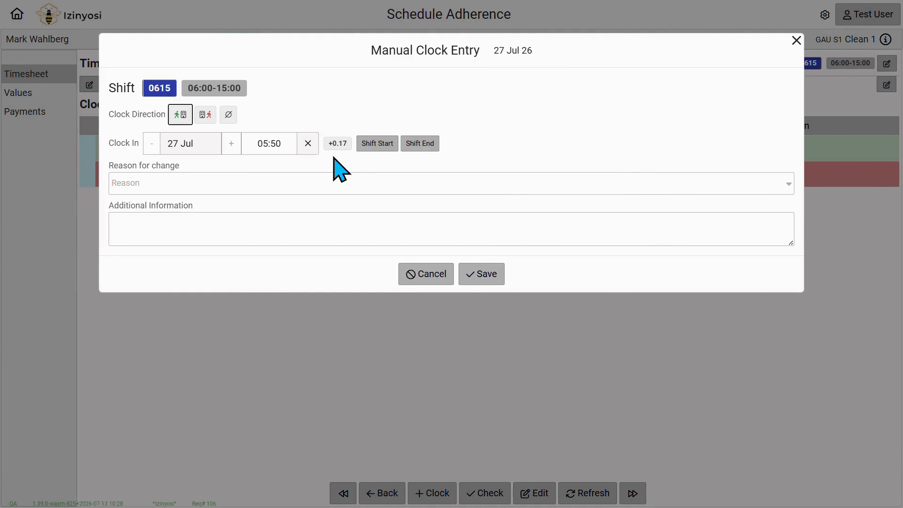
- Give the clock-in entry the reason "On training" with additional information "On training off site", and save it
click(259, 184)
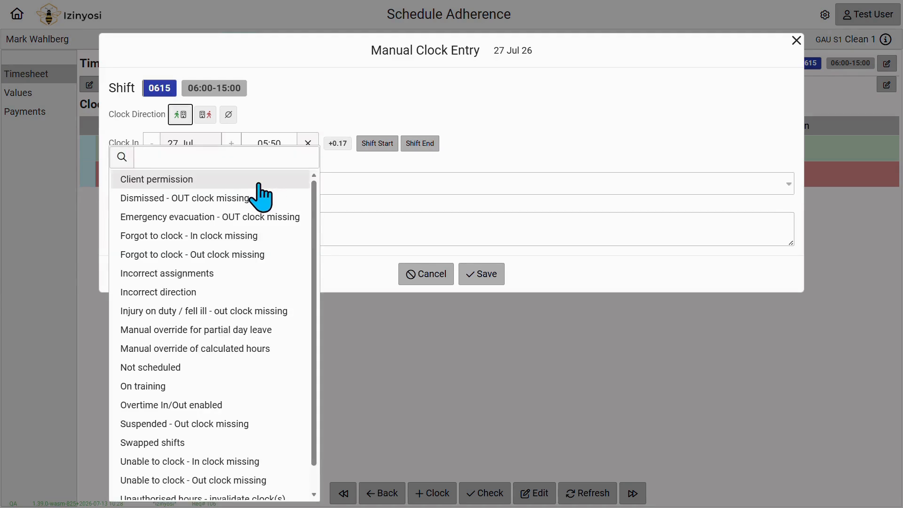
click(232, 386)
click(242, 226)
text(On training off site)
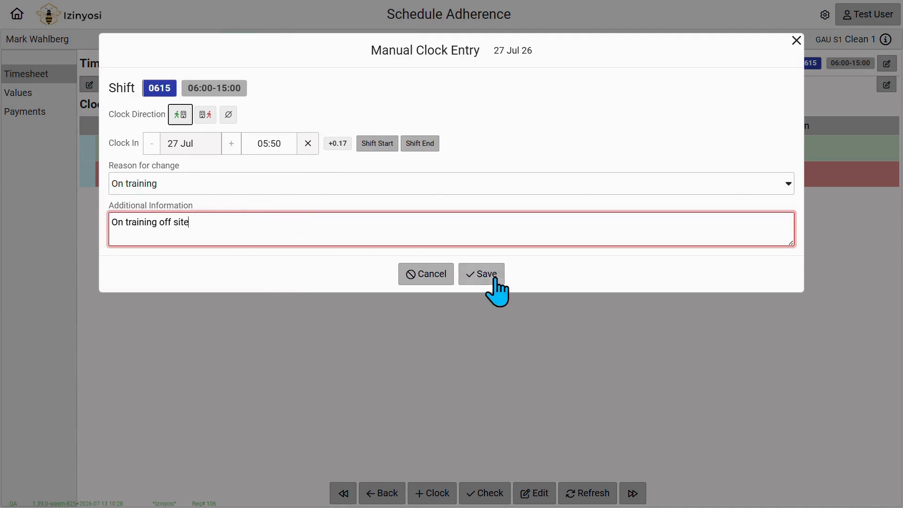
click(486, 278)
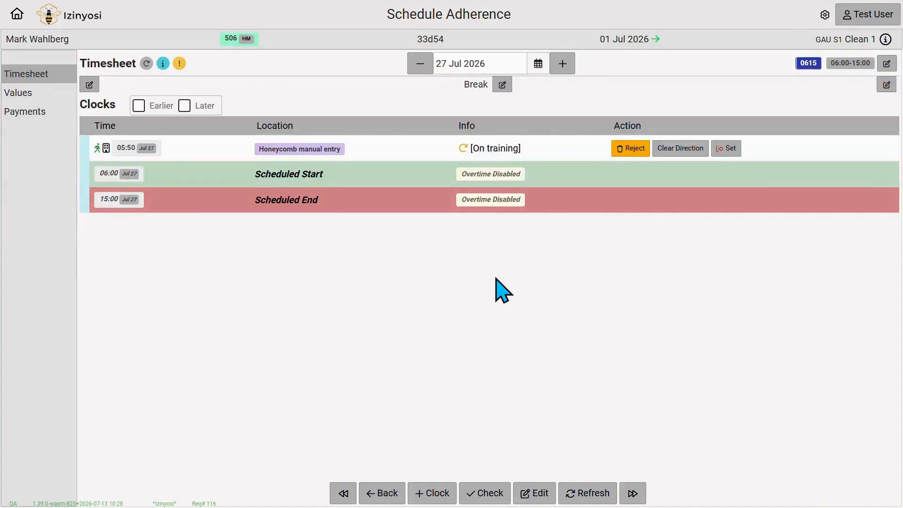
- Add the scheduled 15:00 out clock with reason "On training" and additional information "On training off site", save it and refresh the timesheet
click(438, 495)
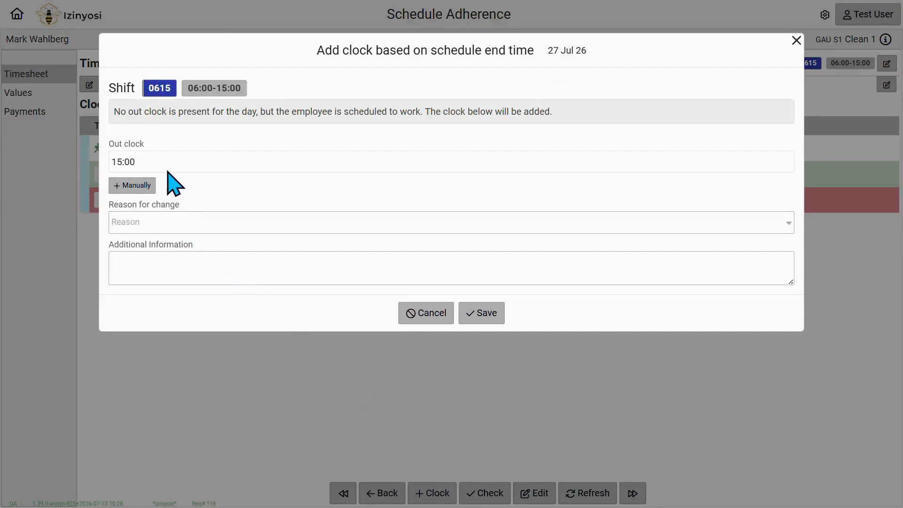
click(151, 228)
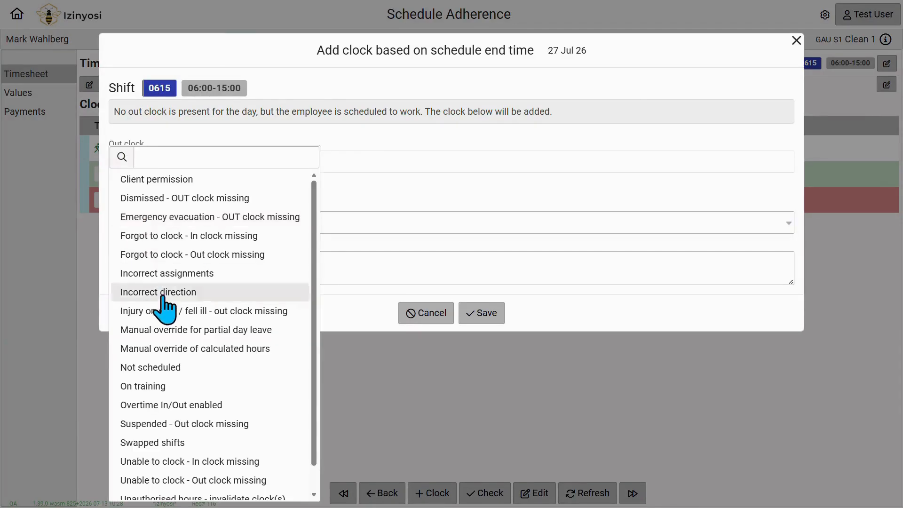
click(175, 390)
click(238, 268)
text(On tra)
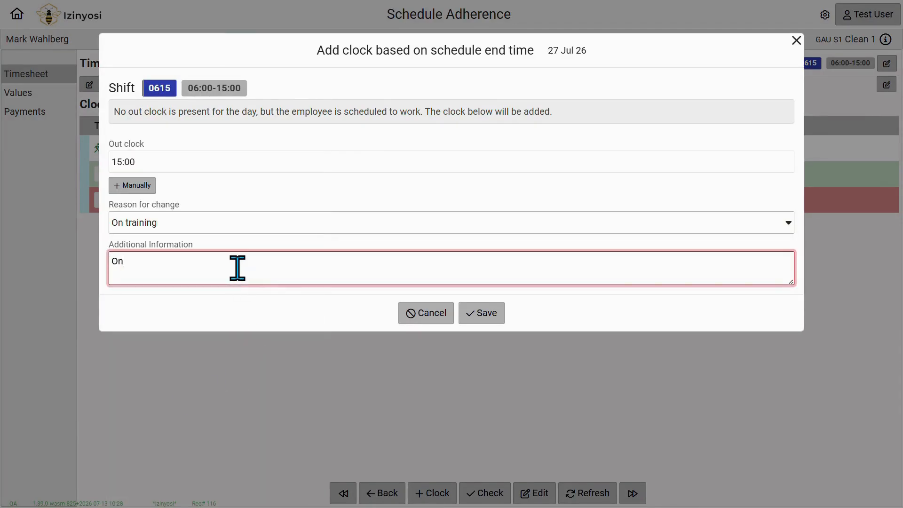
text(ining off site)
click(494, 319)
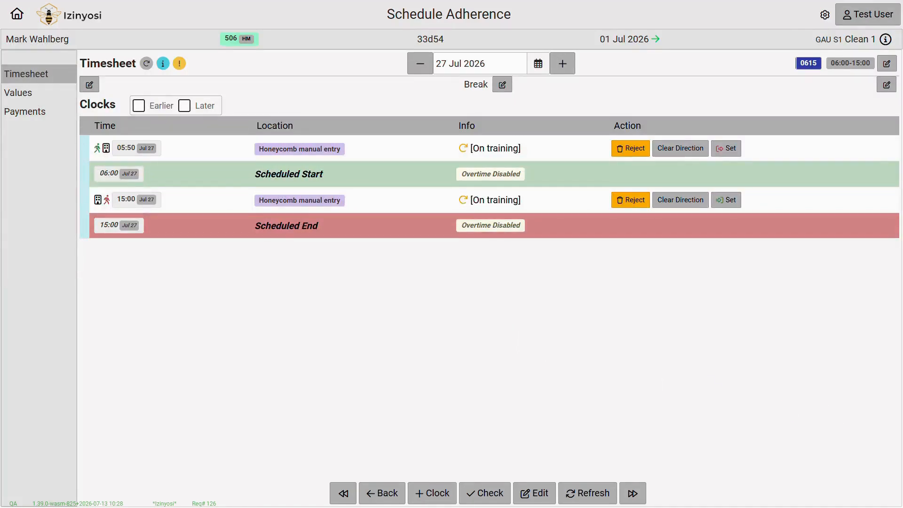
click(593, 493)
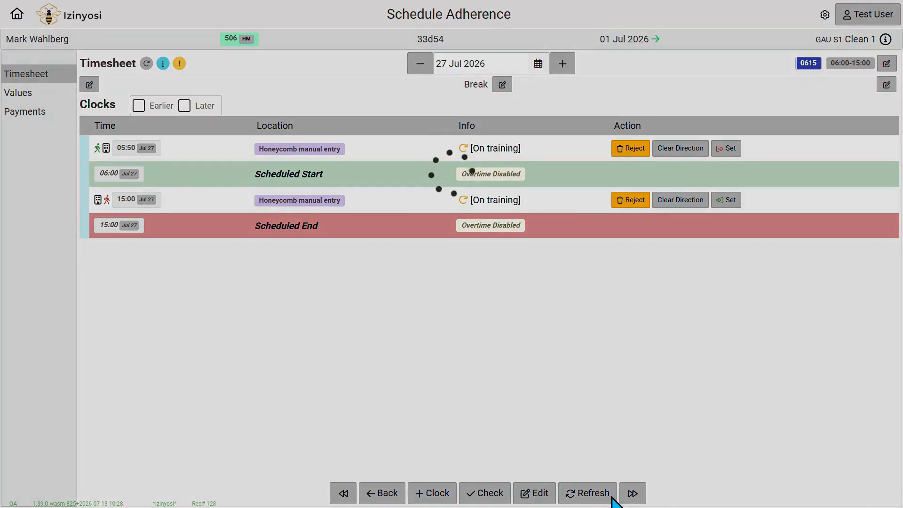